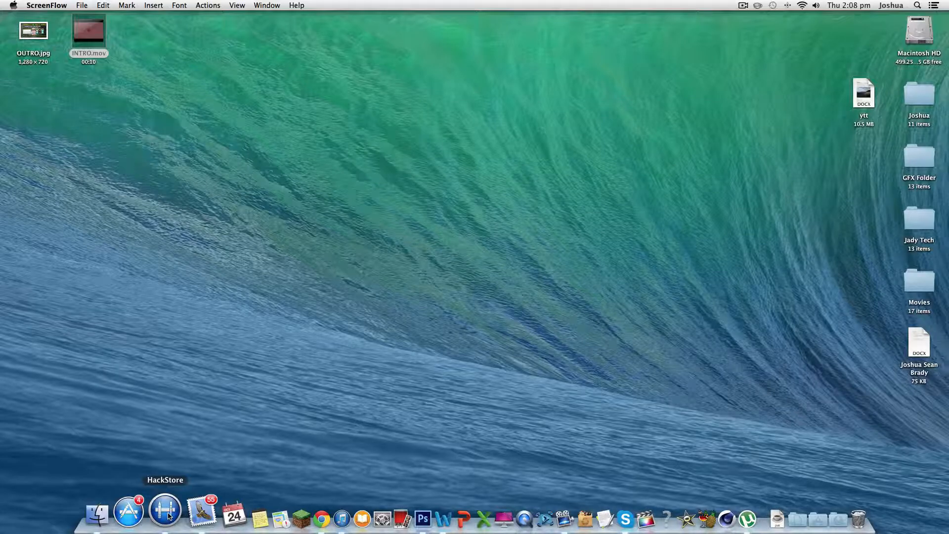
Step: Restore the HackStore window from the Dock to view the New and Noteworthy grid
left_click(168, 512)
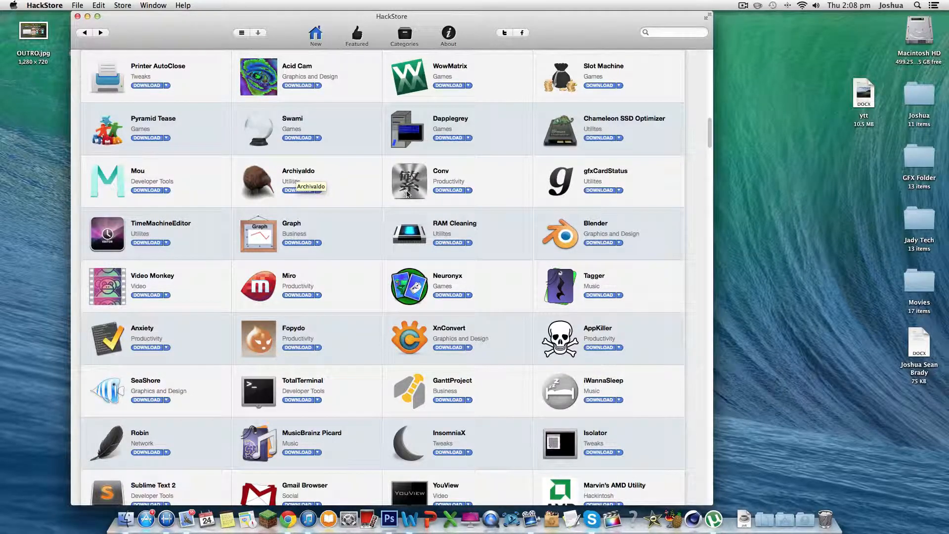
scroll(437, 222, "down", 3)
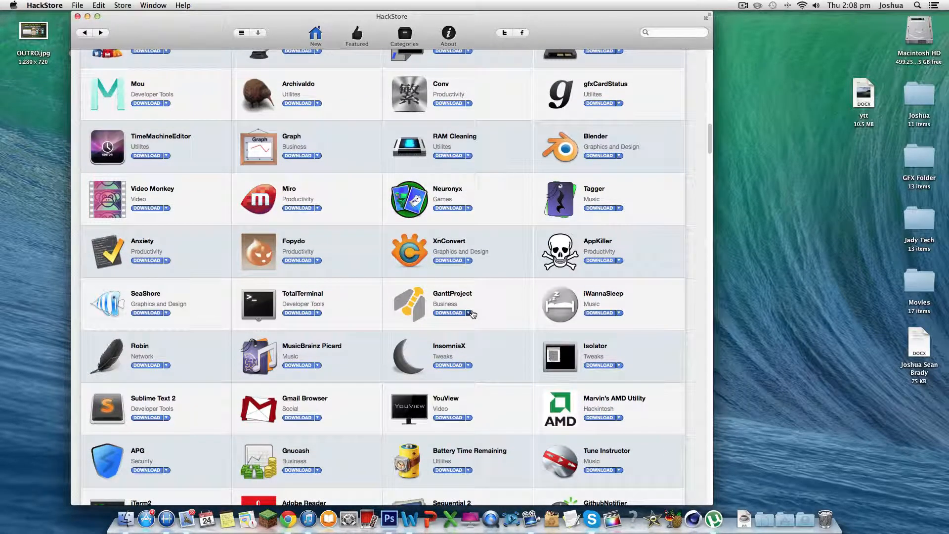
scroll(519, 333, "down", 1)
scroll(571, 372, "down", 5)
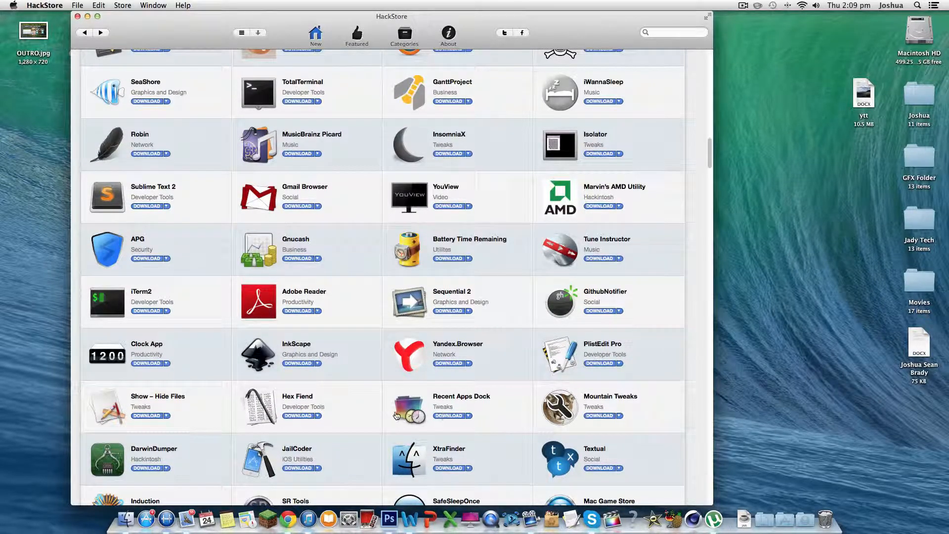
scroll(212, 298, "down", 3)
scroll(213, 299, "down", 4)
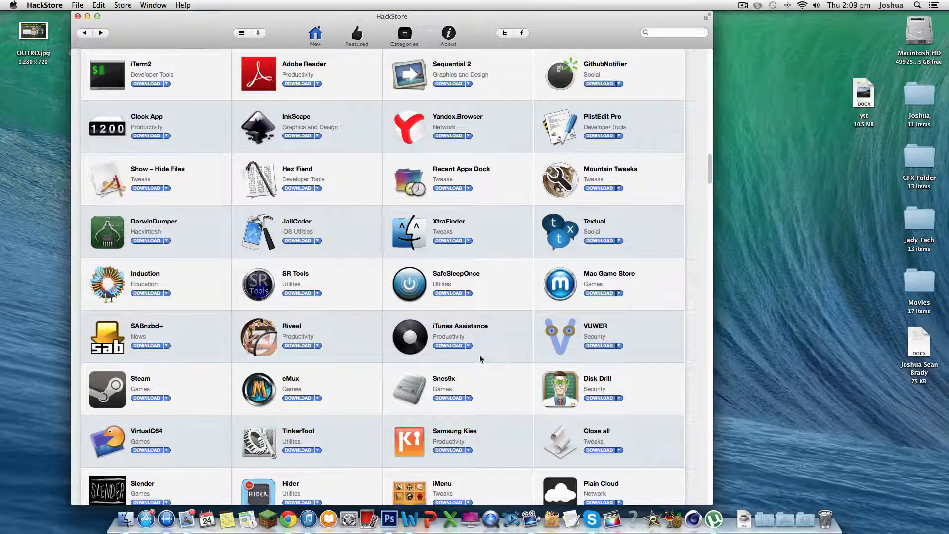
scroll(482, 360, "down", 3)
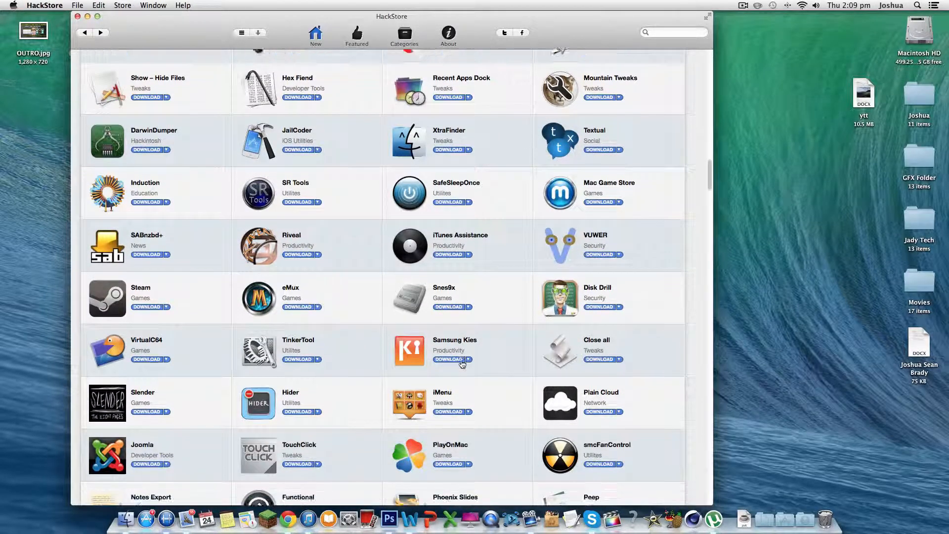
scroll(479, 360, "down", 3)
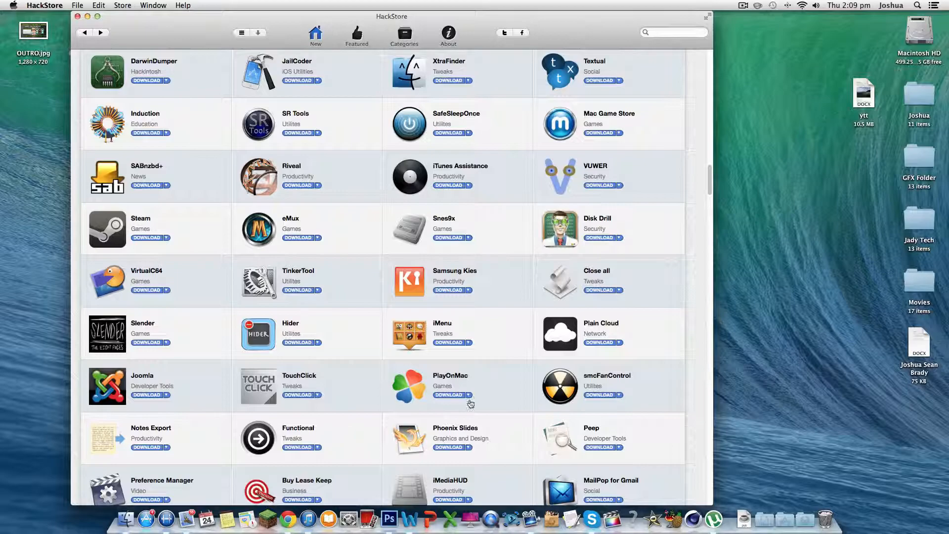
scroll(445, 356, "down", 3)
scroll(430, 350, "down", 3)
scroll(430, 350, "down", 2)
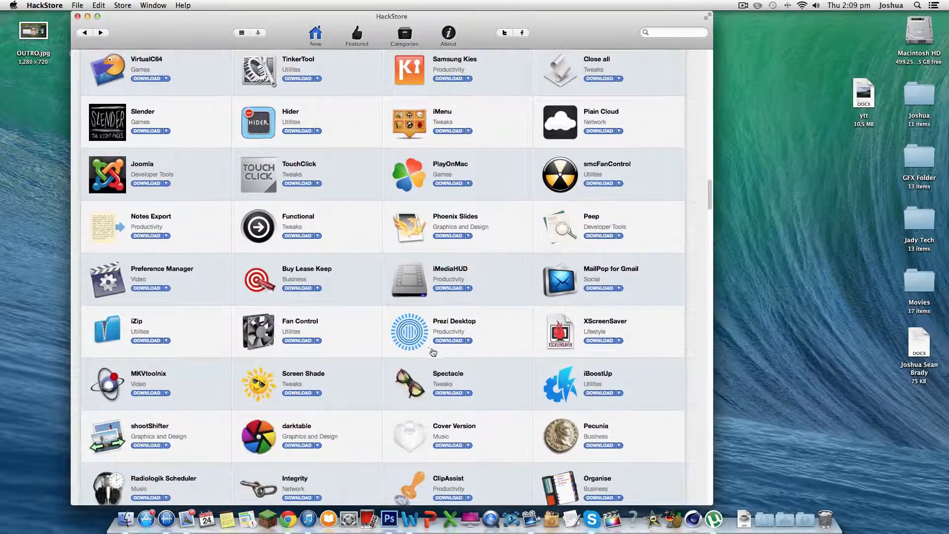
scroll(429, 386, "down", 3)
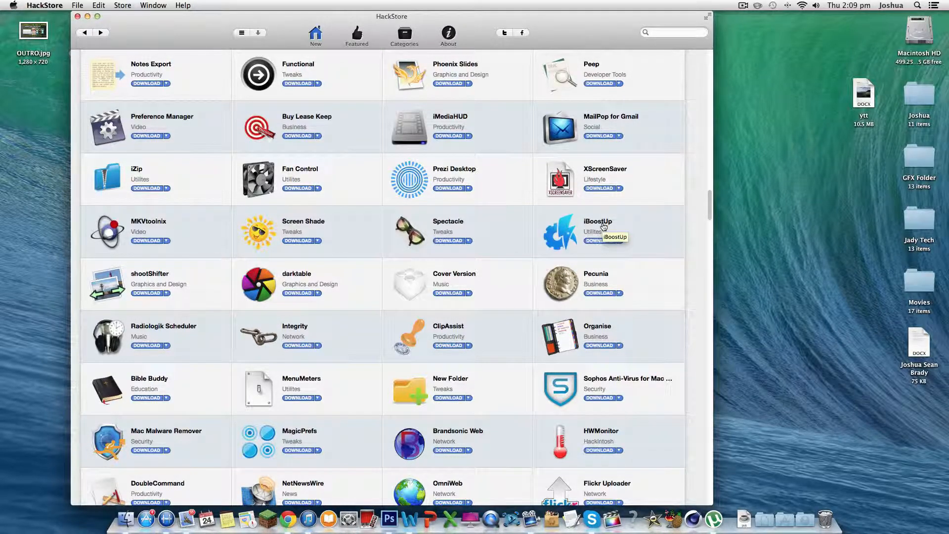
scroll(385, 369, "down", 1)
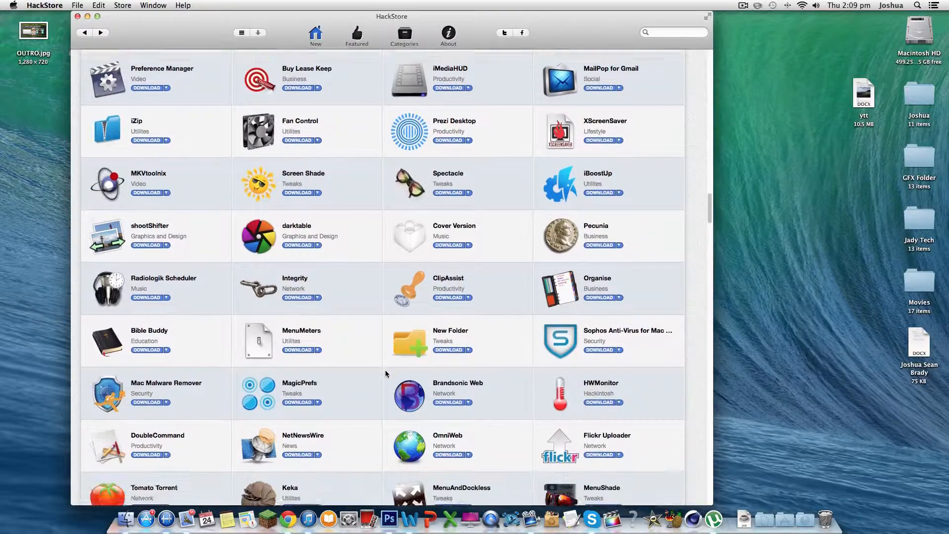
scroll(385, 370, "down", 4)
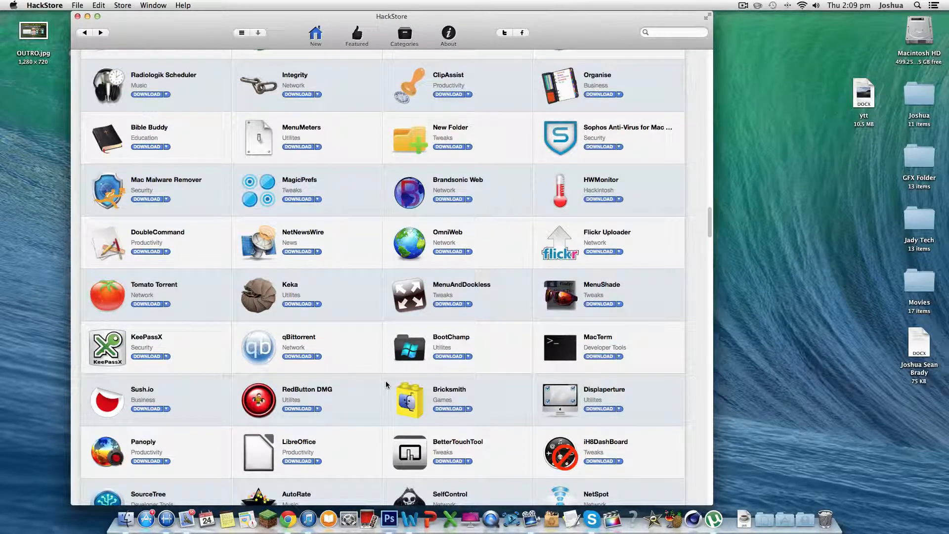
scroll(386, 381, "down", 1)
scroll(384, 375, "down", 2)
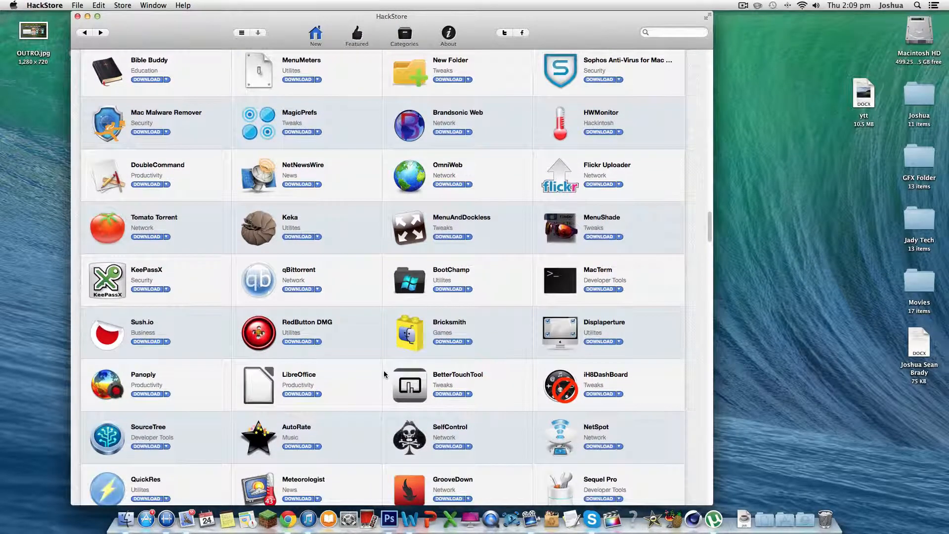
scroll(385, 375, "down", 2)
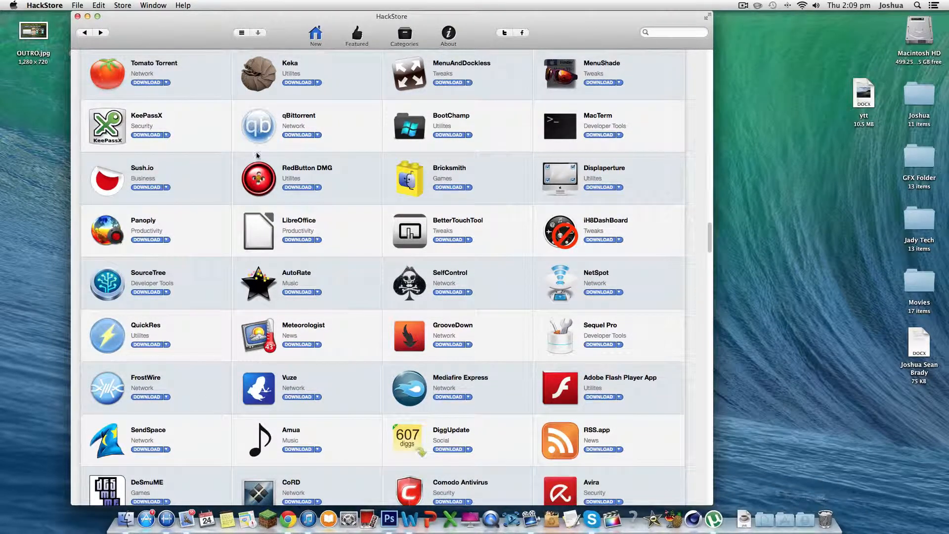
scroll(586, 244, "down", 1)
scroll(586, 245, "down", 10)
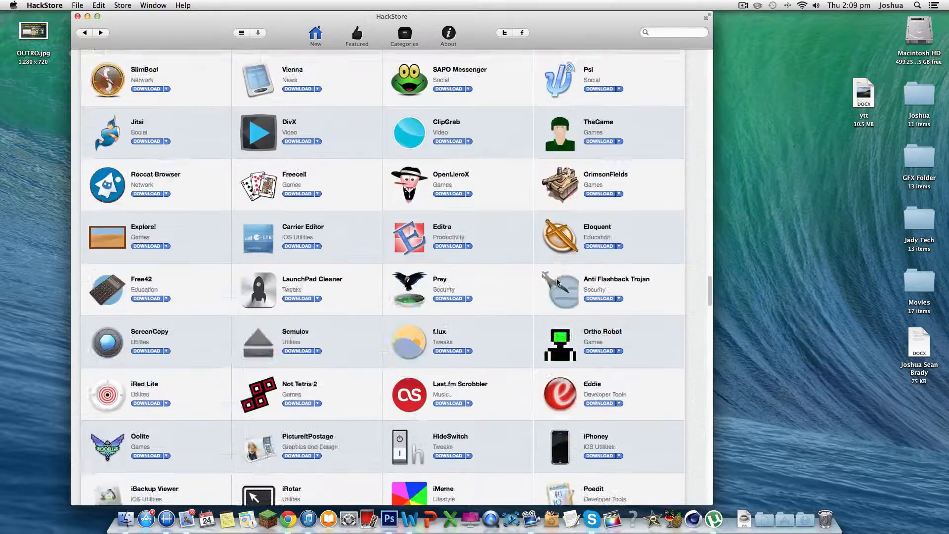
scroll(481, 326, "down", 3)
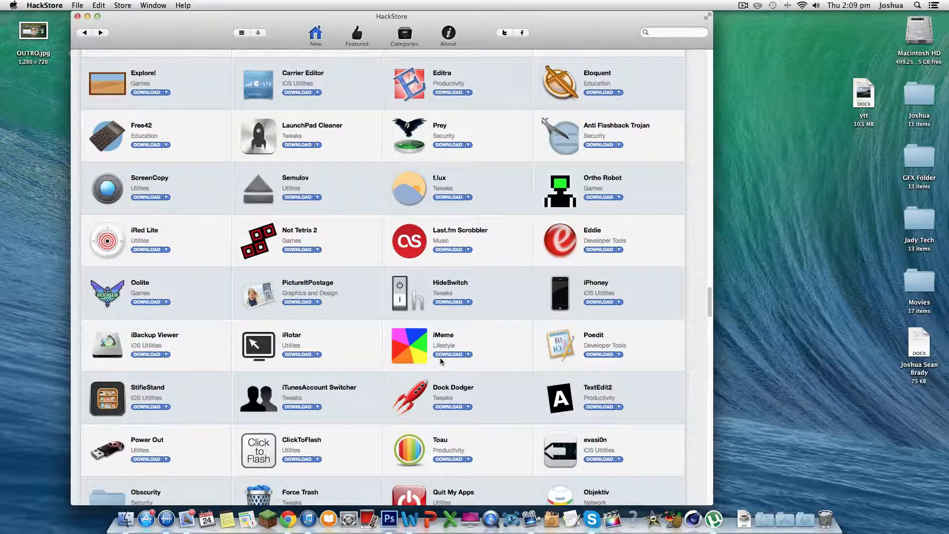
scroll(444, 359, "up", 10)
scroll(443, 360, "up", 5)
scroll(444, 360, "up", 5)
scroll(443, 359, "up", 10)
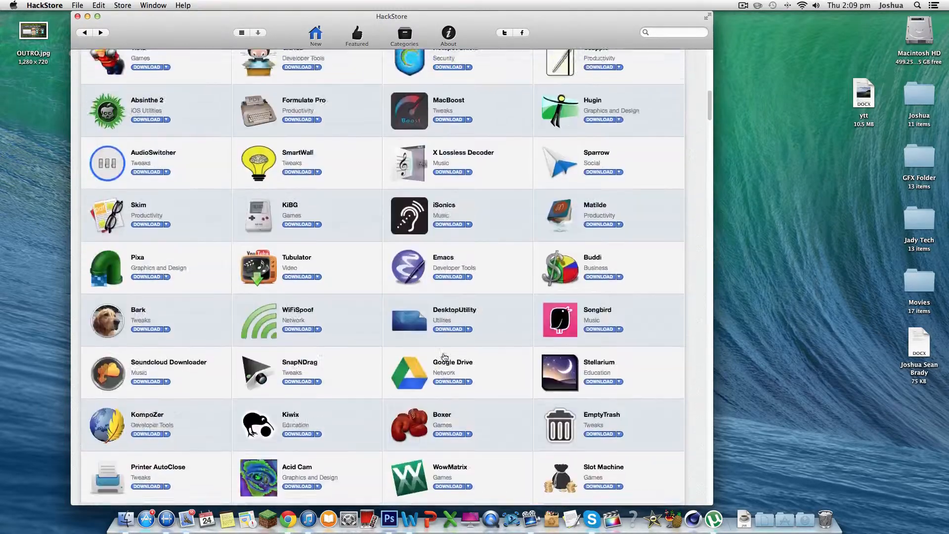
scroll(443, 359, "up", 10)
scroll(441, 357, "up", 2)
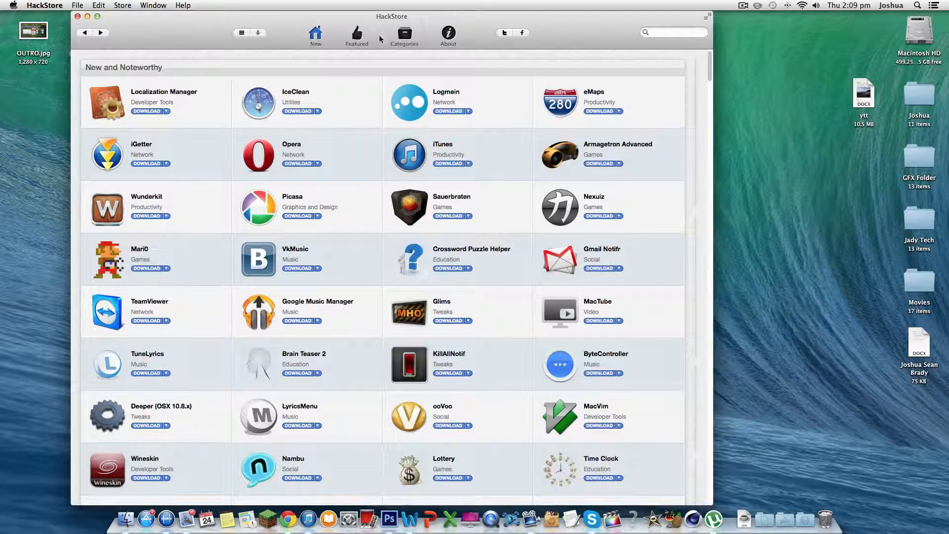
Step: Switch the store to the Featured Editor's choice app list
left_click(357, 35)
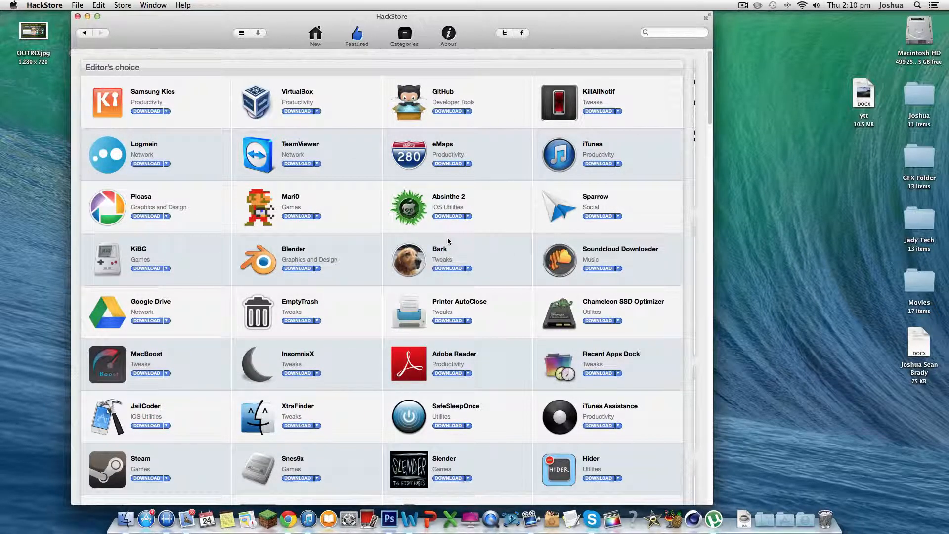
scroll(448, 241, "down", 5)
scroll(448, 241, "down", 3)
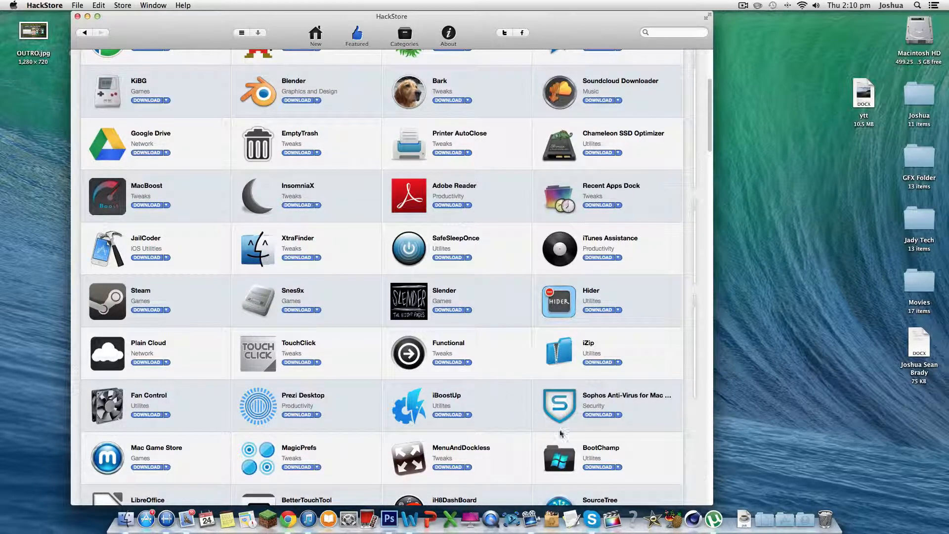
scroll(489, 363, "down", 1)
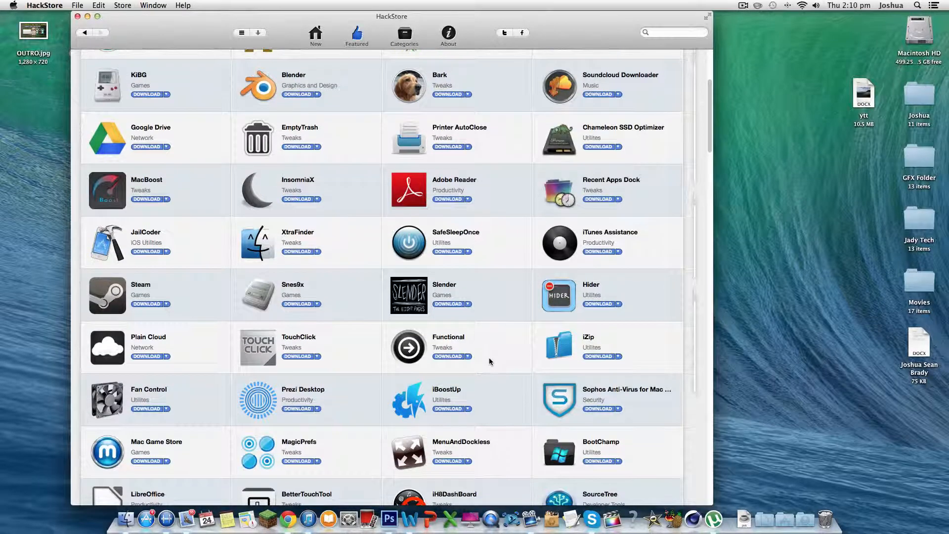
scroll(439, 394, "down", 2)
scroll(401, 386, "down", 2)
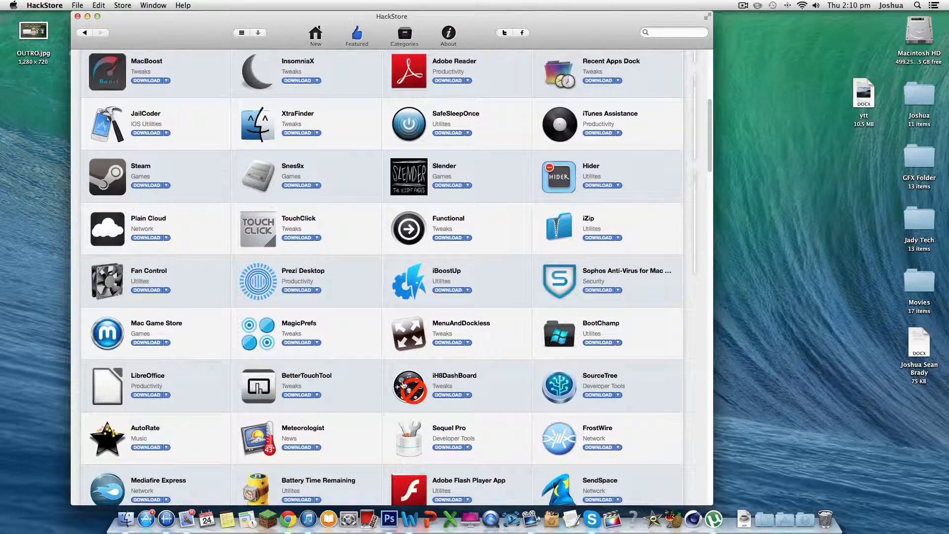
scroll(380, 381, "down", 2)
scroll(380, 381, "down", 2)
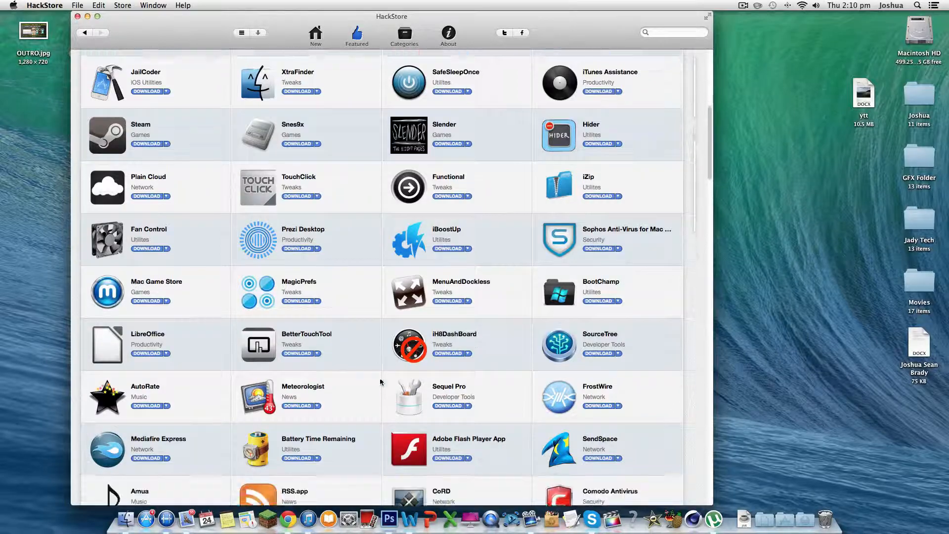
scroll(381, 381, "down", 2)
scroll(381, 381, "down", 2)
scroll(380, 381, "down", 1)
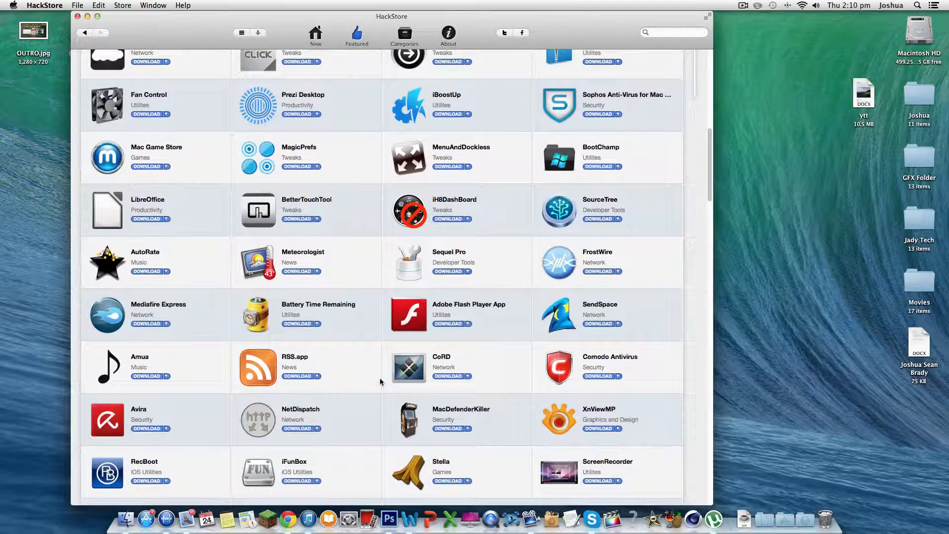
scroll(380, 381, "down", 2)
scroll(380, 381, "down", 1)
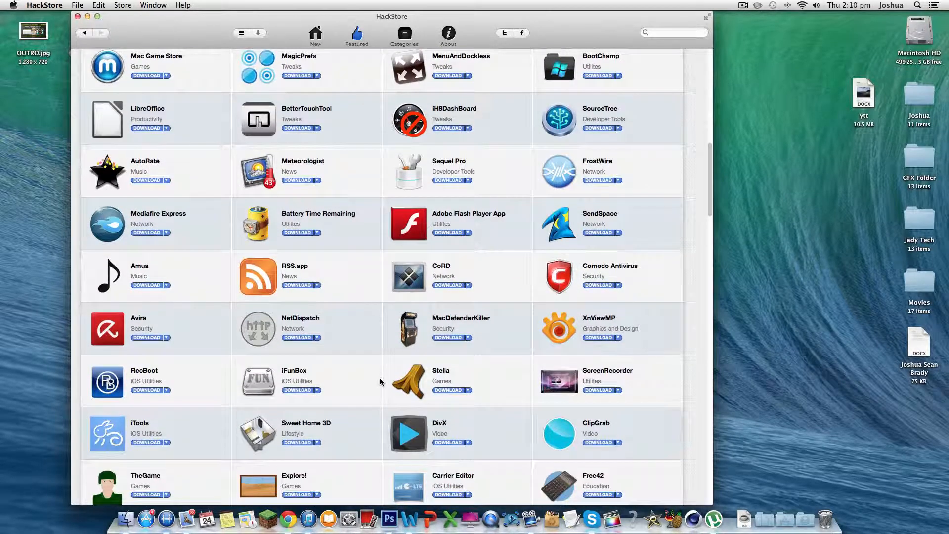
scroll(380, 382, "down", 2)
scroll(380, 382, "down", 2)
scroll(380, 381, "down", 4)
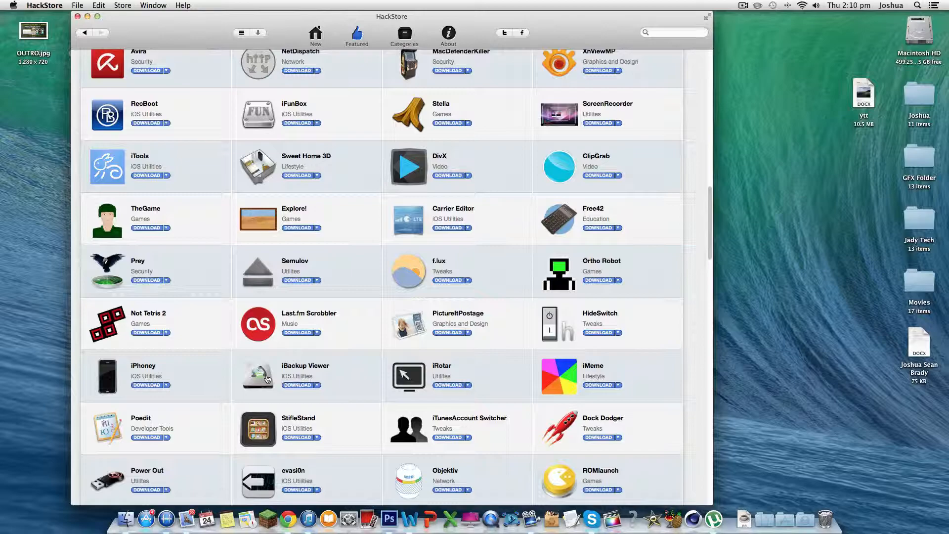
scroll(267, 379, "down", 2)
scroll(267, 379, "down", 3)
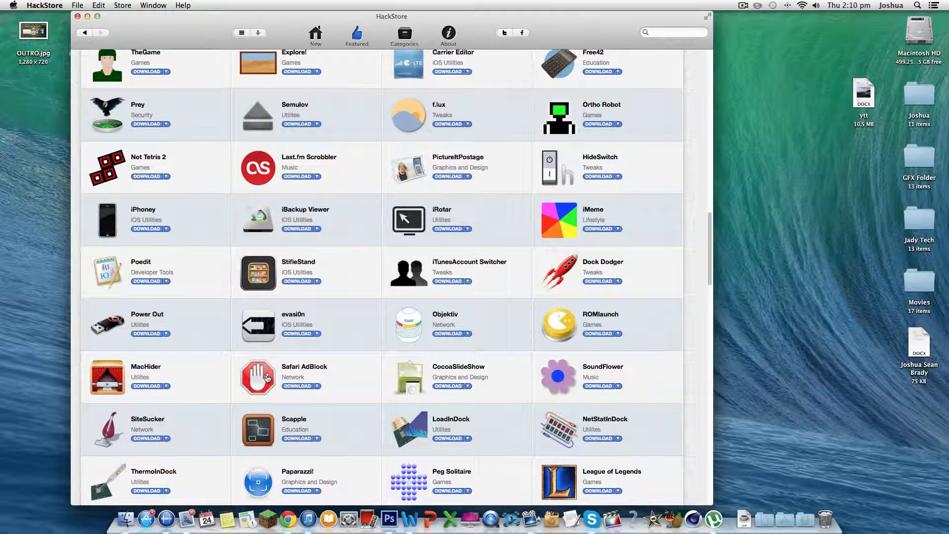